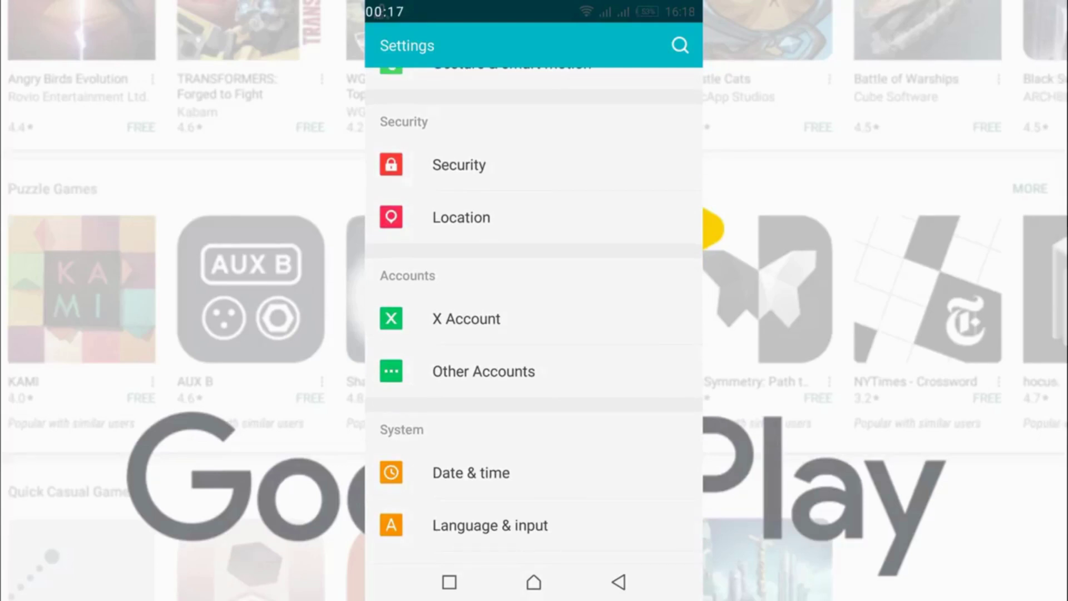
Open Other Accounts to list the phone's Google, Facebook and WhatsApp accounts.
{"action": "left_click", "coordinate": [484, 371]}
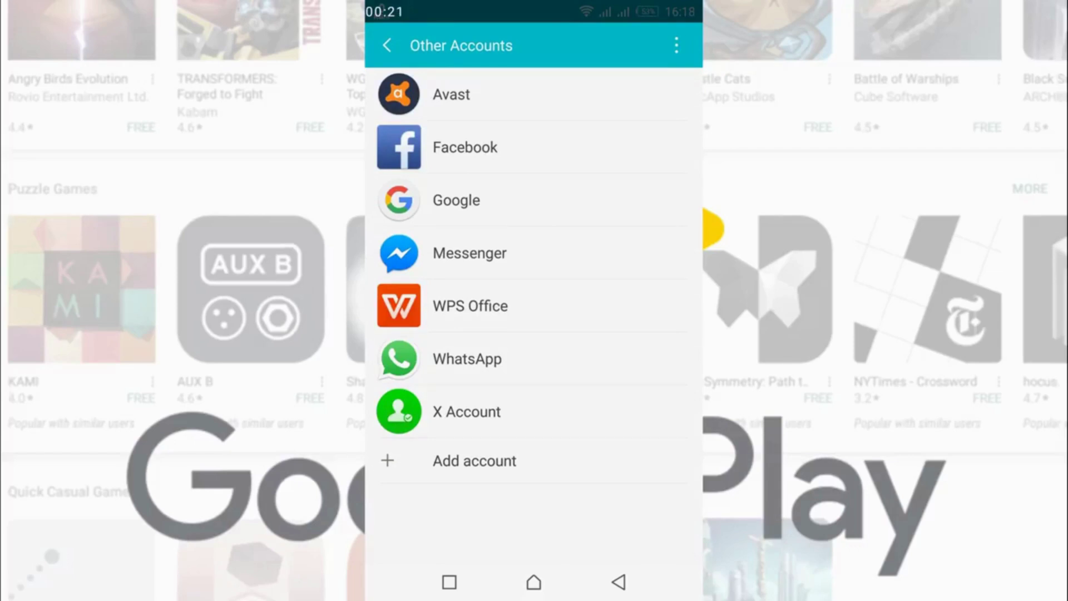
Remove the Google account through its options menu and confirm the removal.
{"action": "left_click", "coordinate": [535, 200]}
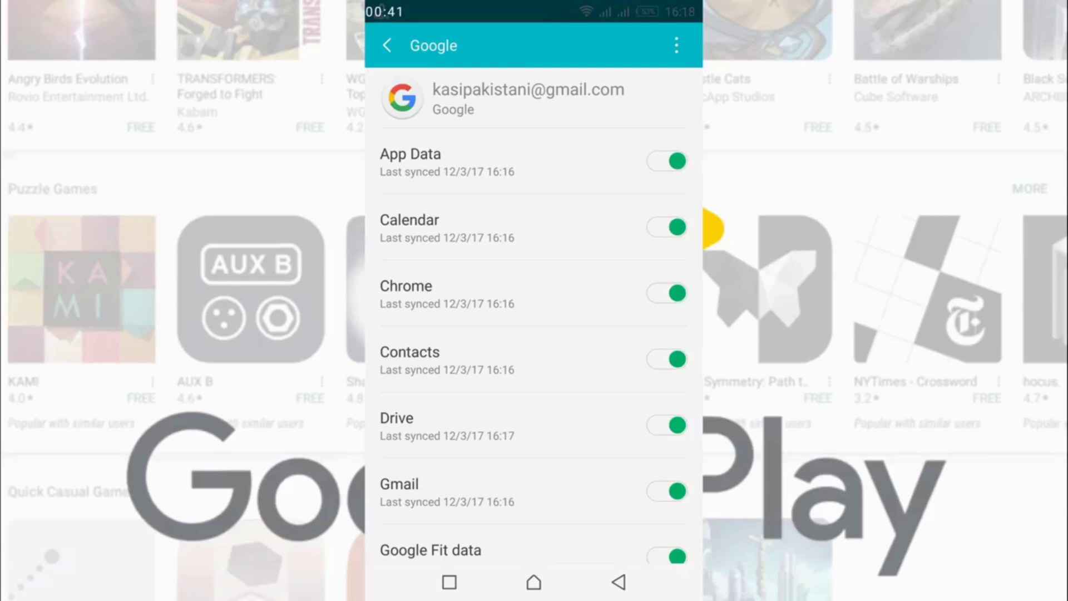
{"action": "left_click", "coordinate": [677, 45]}
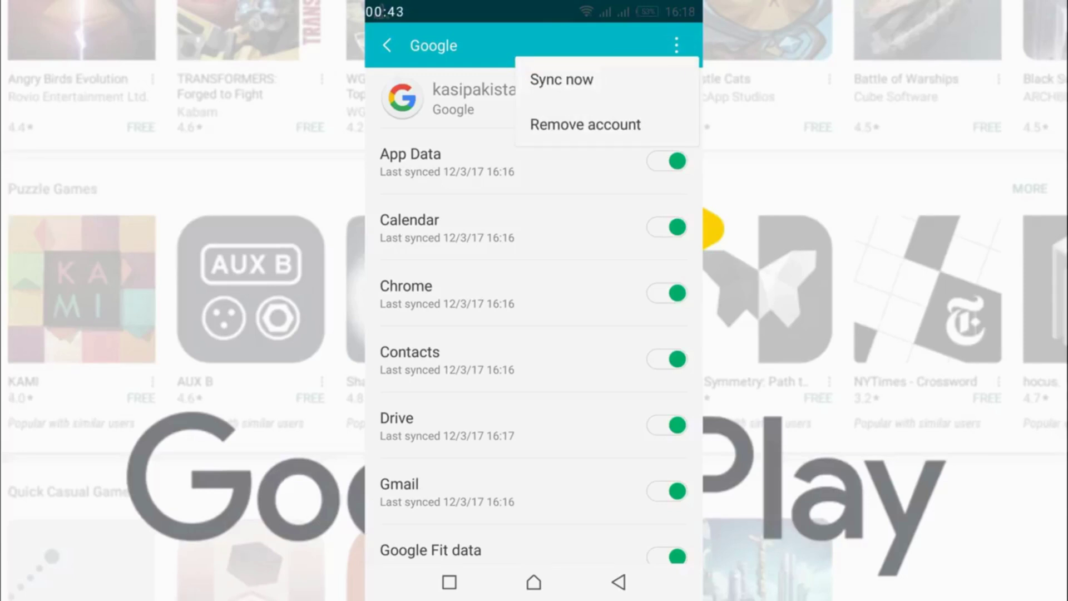
{"action": "left_click", "coordinate": [585, 124]}
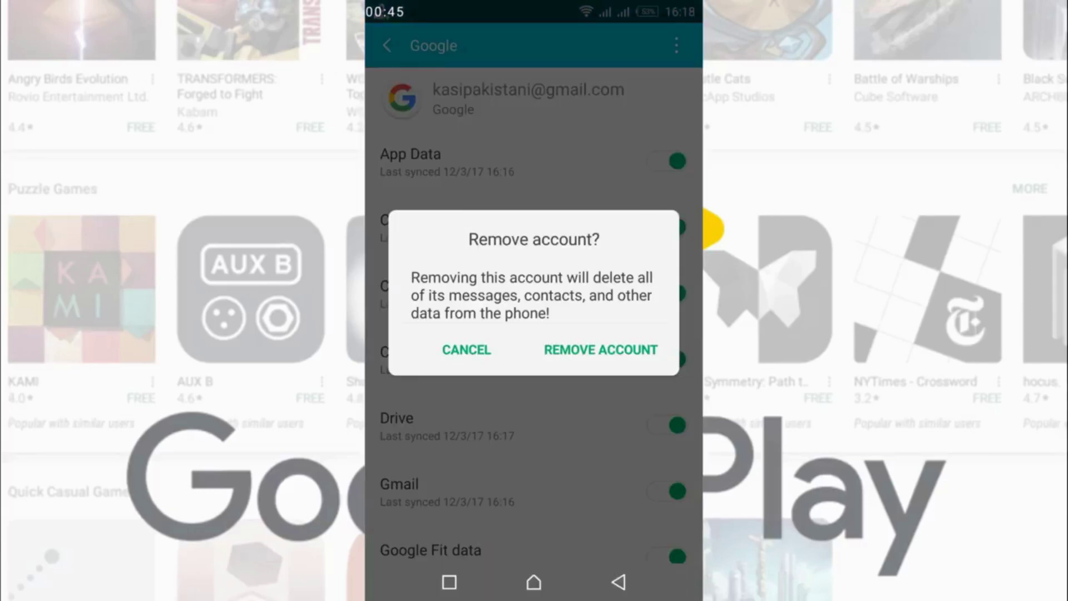
{"action": "left_click", "coordinate": [600, 349]}
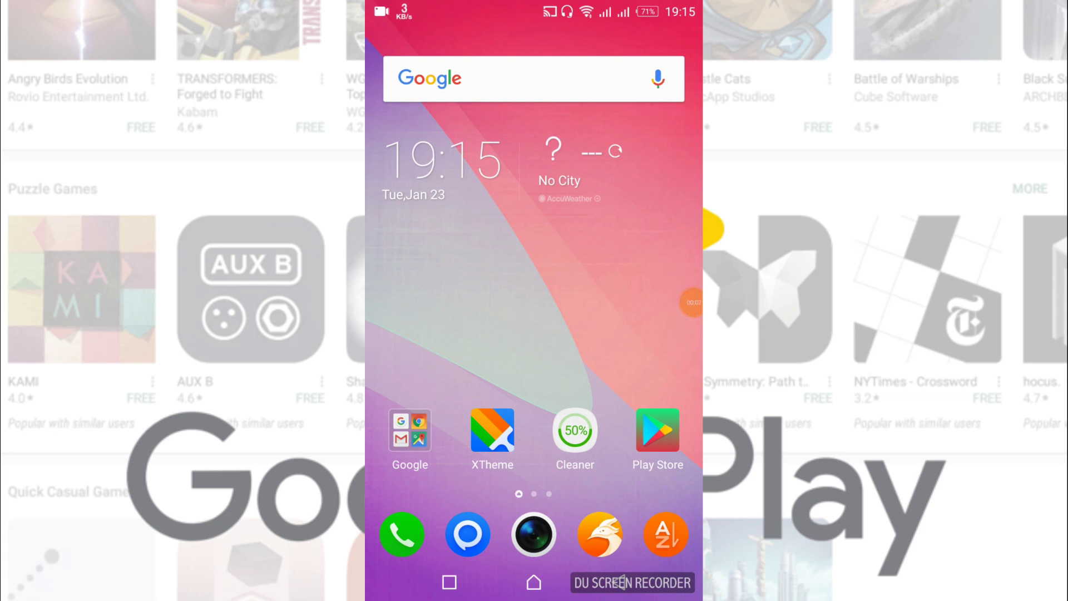
Relaunch Settings from the Tools folder on the second home page and open Apps.
{"action": "left_click_drag", "start_coordinate": [635, 293], "coordinate": [417, 293]}
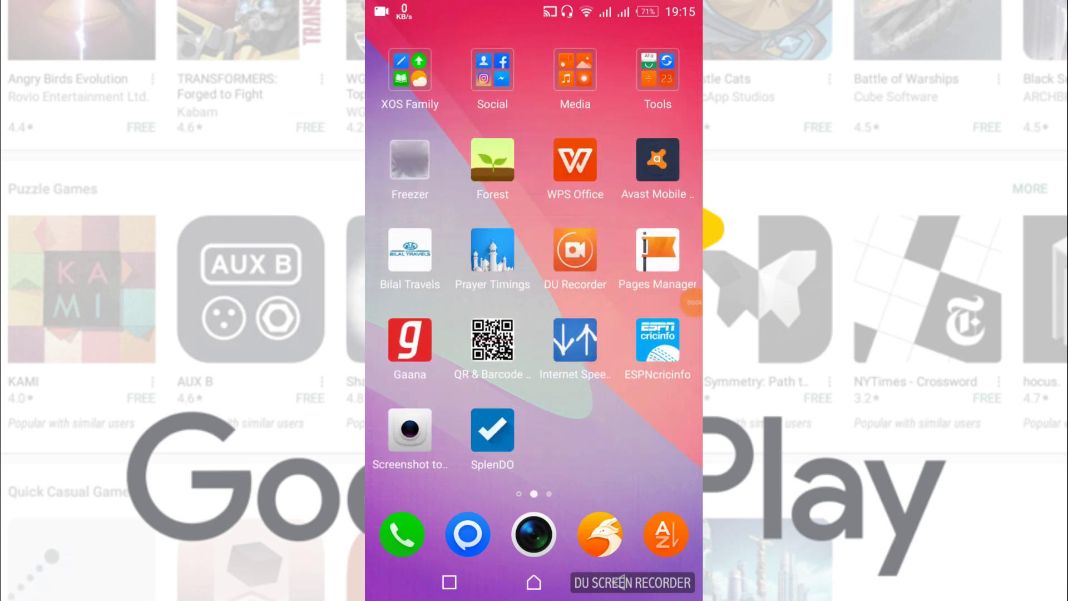
{"action": "left_click", "coordinate": [659, 71]}
{"action": "left_click", "coordinate": [572, 426]}
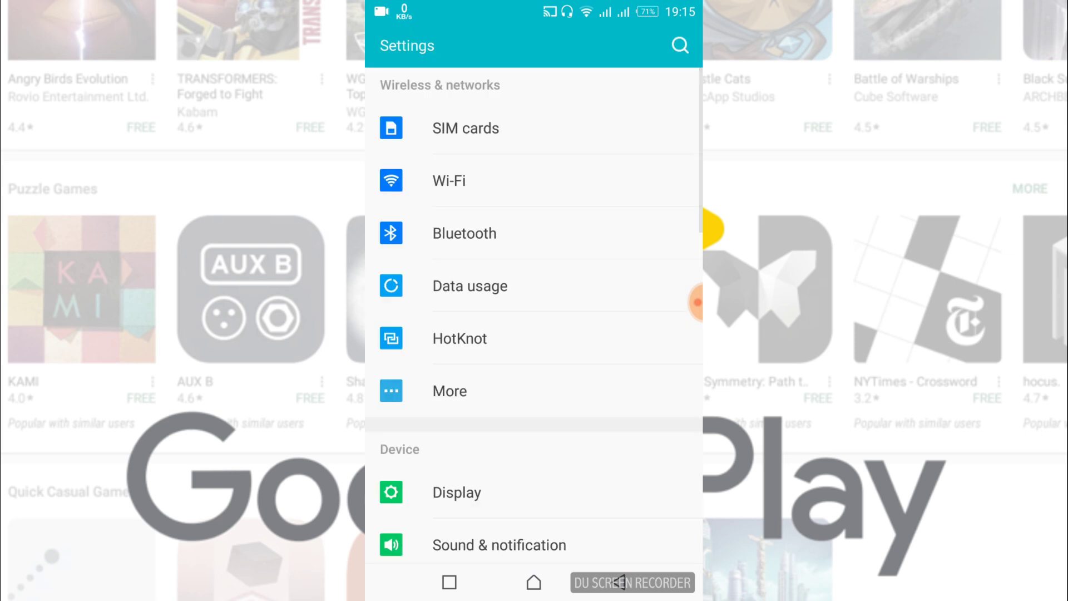
{"action": "left_click_drag", "start_coordinate": [535, 418], "coordinate": [535, 167]}
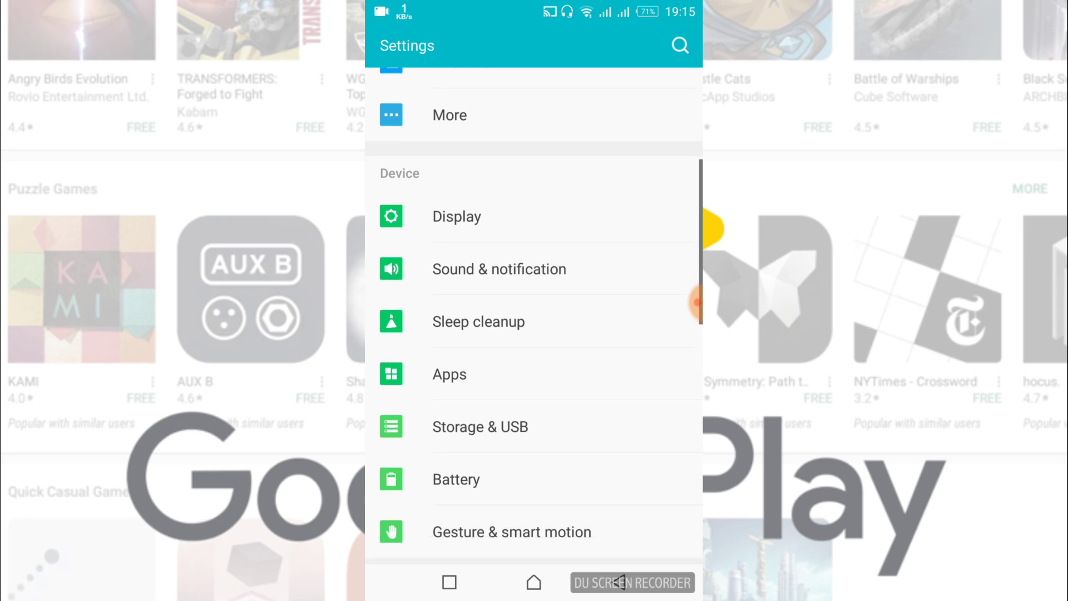
{"action": "left_click_drag", "start_coordinate": [534, 376], "coordinate": [534, 288]}
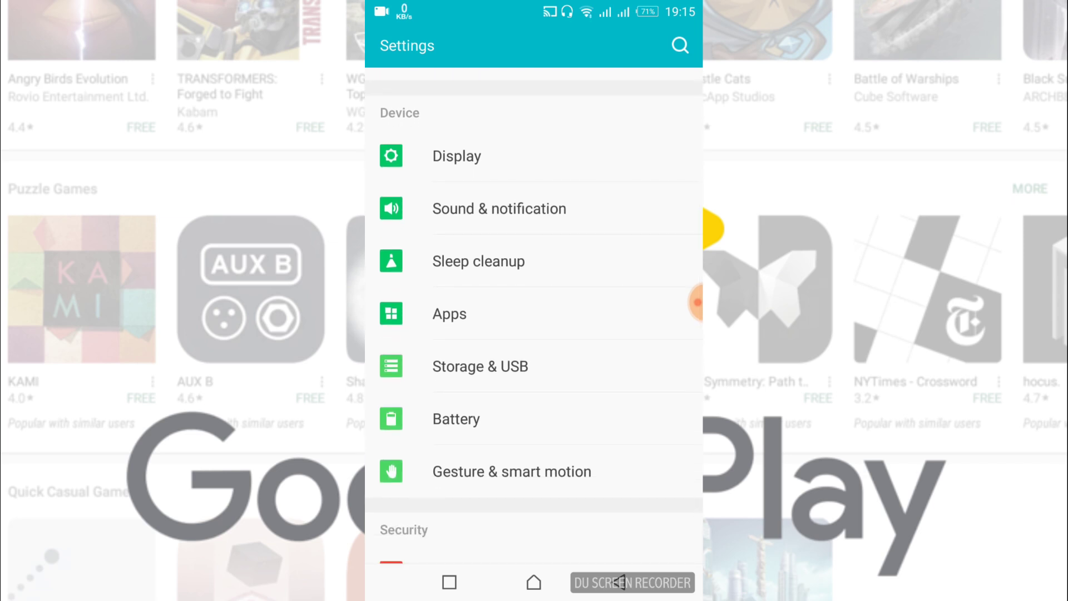
{"action": "left_click", "coordinate": [535, 314]}
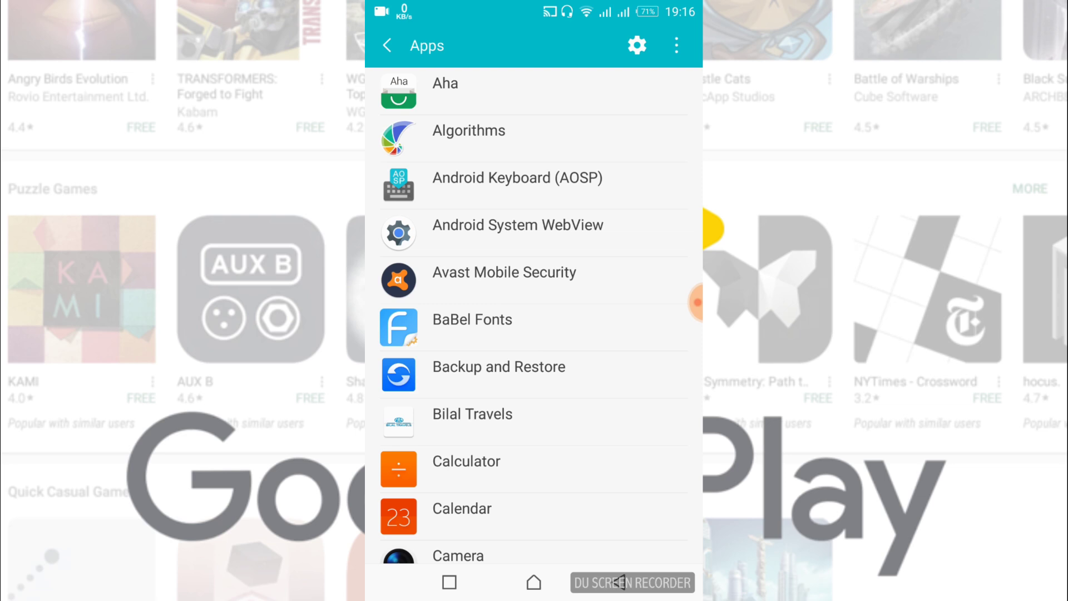
Reset all app preferences from the Apps list's overflow menu.
{"action": "left_click", "coordinate": [676, 45]}
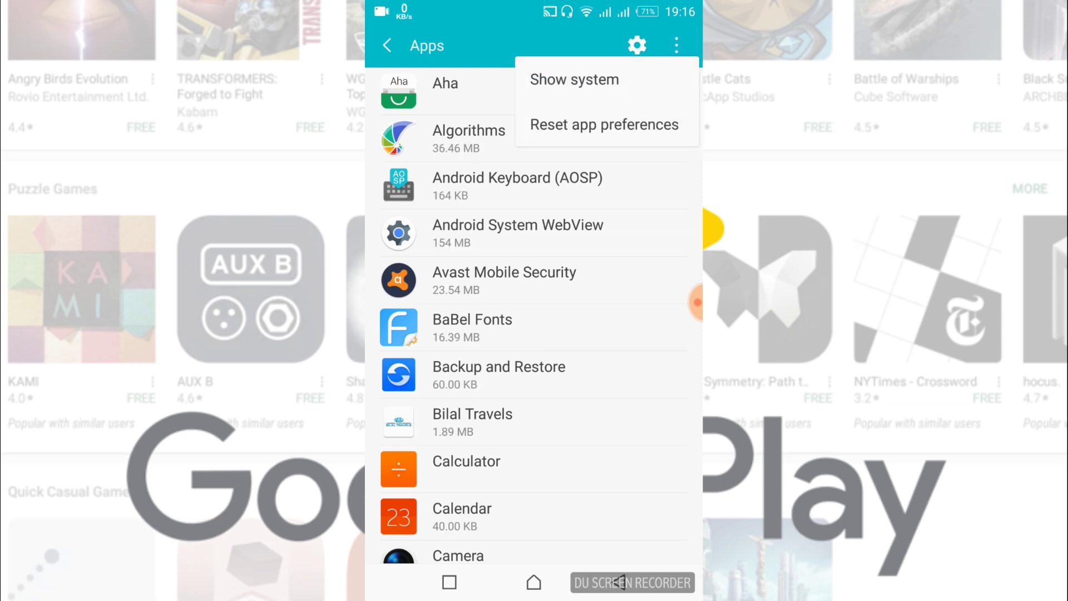
{"action": "left_click", "coordinate": [605, 125]}
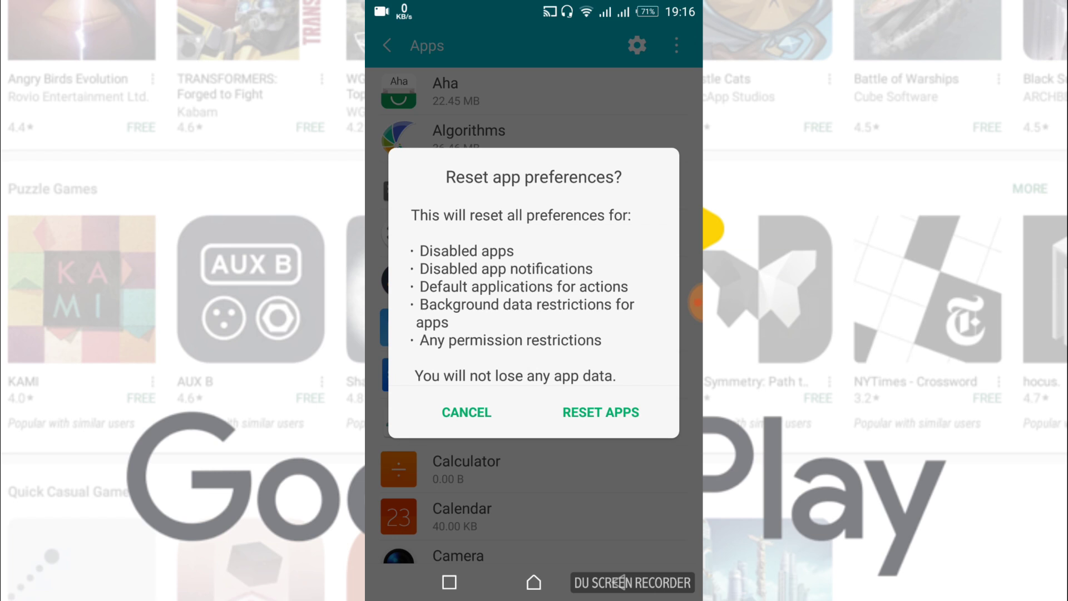
{"action": "left_click", "coordinate": [601, 412]}
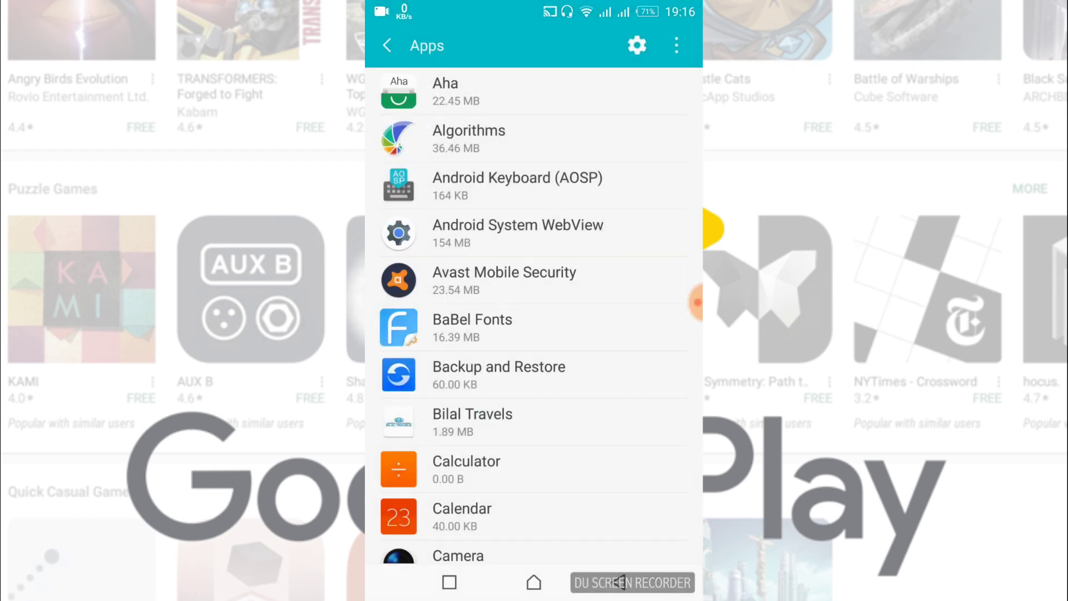
{"action": "scroll", "coordinate": [535, 334], "scroll_direction": "down", "scroll_amount": 5}
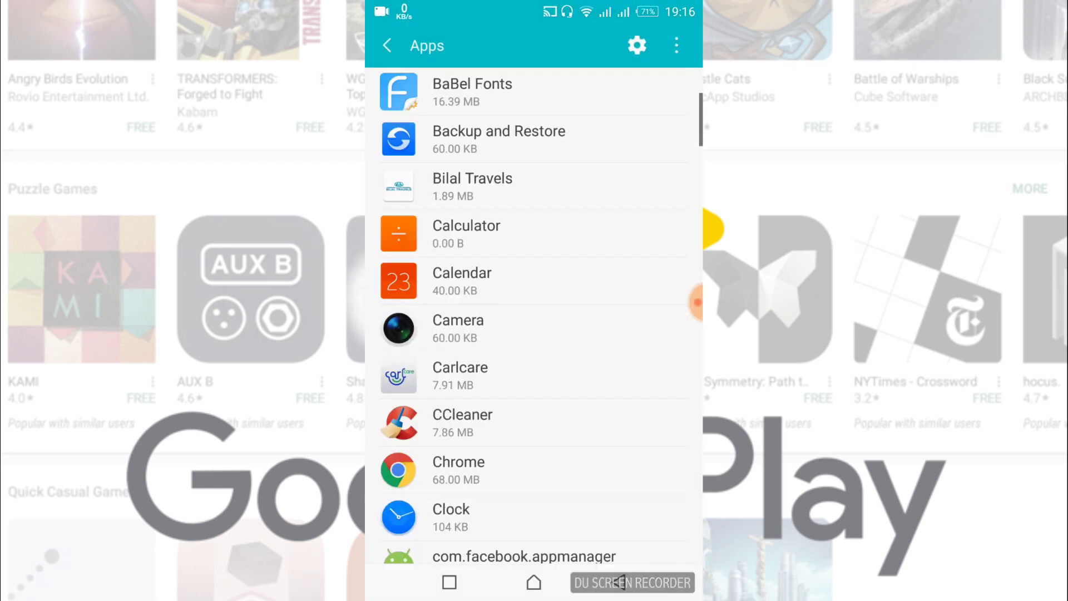
{"action": "scroll", "coordinate": [534, 334], "scroll_direction": "down", "scroll_amount": 5}
{"action": "scroll", "coordinate": [534, 334], "scroll_direction": "down", "scroll_amount": 5}
{"action": "scroll", "coordinate": [534, 334], "scroll_direction": "down", "scroll_amount": 5}
{"action": "scroll", "coordinate": [534, 334], "scroll_direction": "down", "scroll_amount": 5}
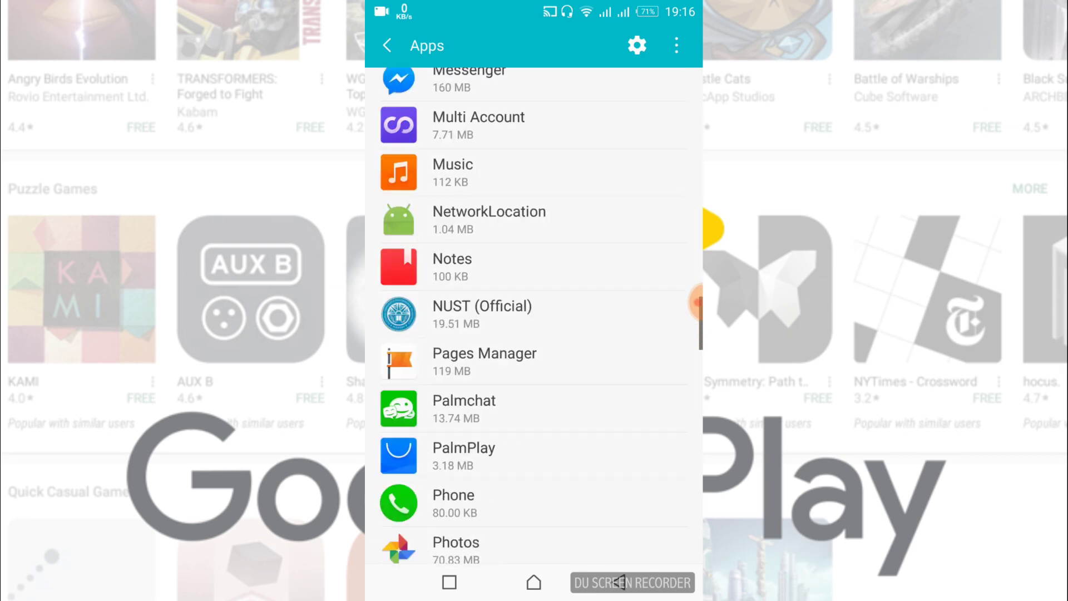
{"action": "scroll", "coordinate": [534, 334], "scroll_direction": "down", "scroll_amount": 5}
{"action": "scroll", "coordinate": [534, 334], "scroll_direction": "down", "scroll_amount": 5}
{"action": "scroll", "coordinate": [534, 334], "scroll_direction": "down", "scroll_amount": 5}
{"action": "scroll", "coordinate": [535, 334], "scroll_direction": "down", "scroll_amount": 5}
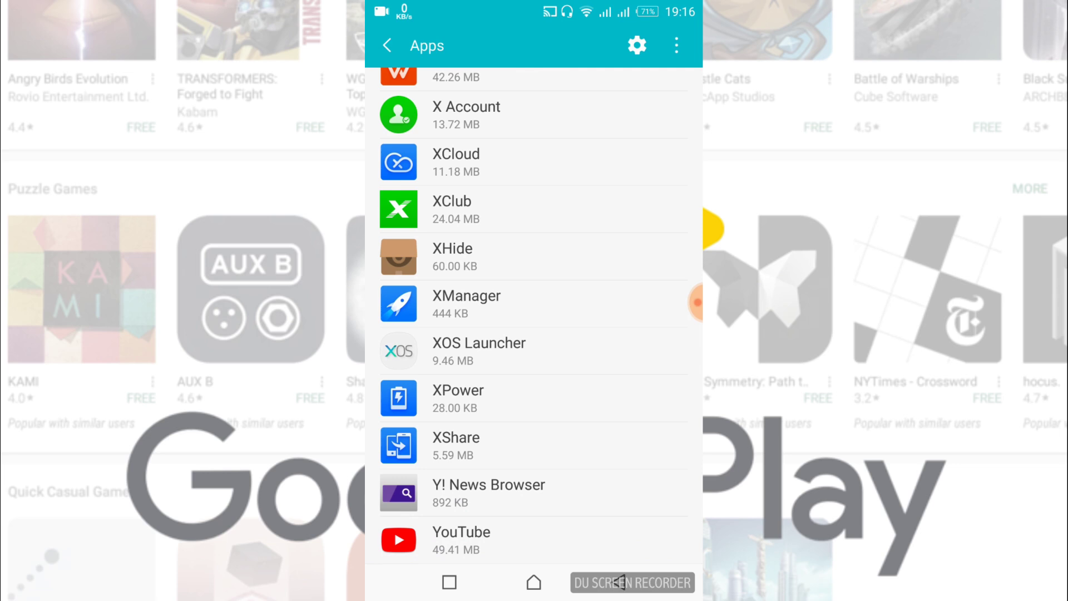
Force-stop YouTube from its app info page.
{"action": "left_click", "coordinate": [532, 541]}
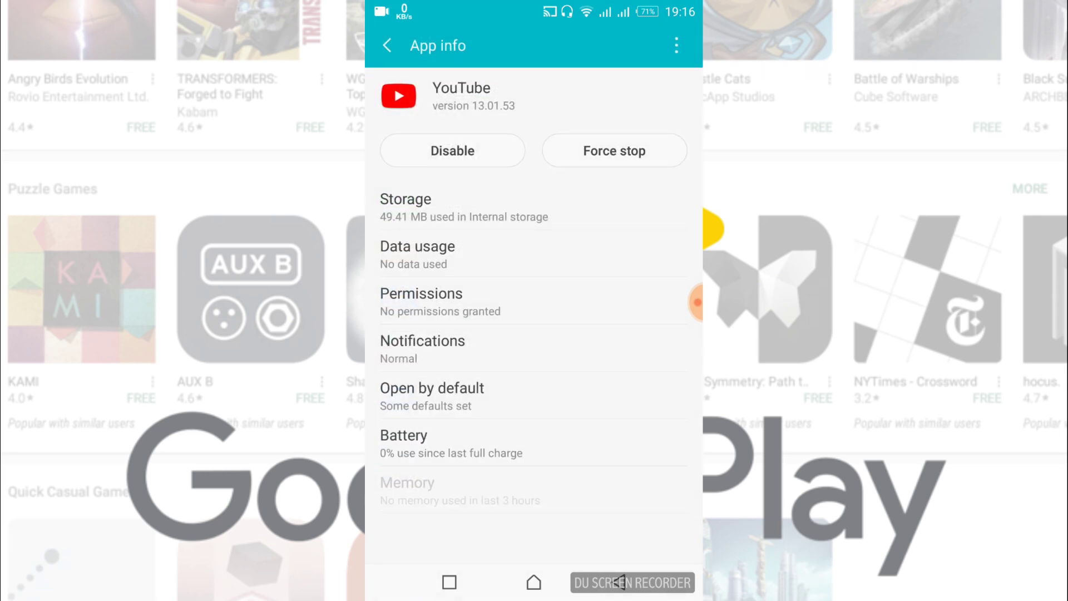
{"action": "left_click", "coordinate": [614, 151]}
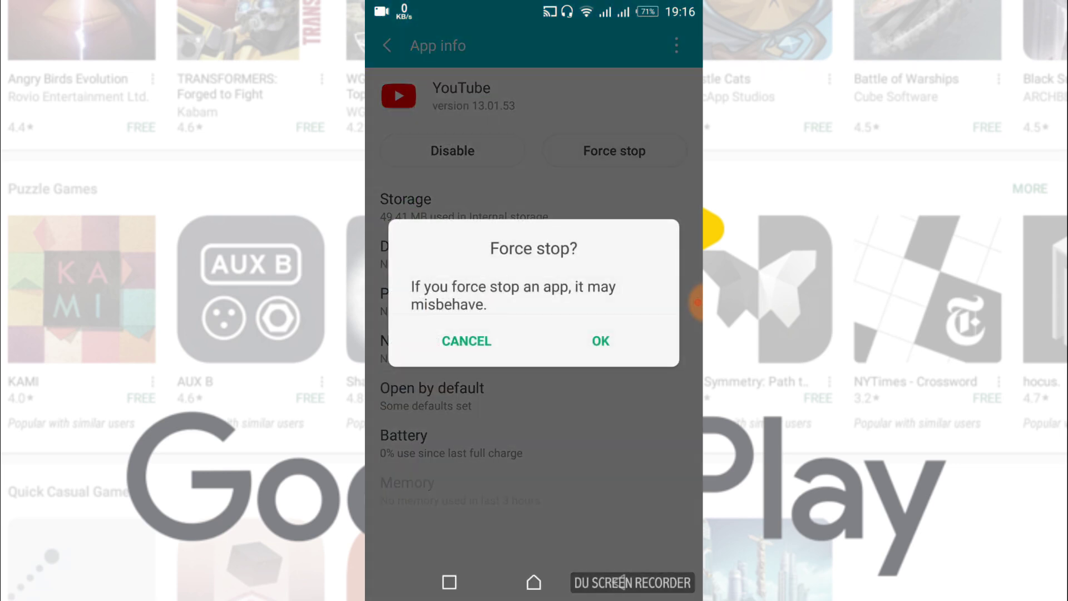
{"action": "left_click", "coordinate": [602, 340]}
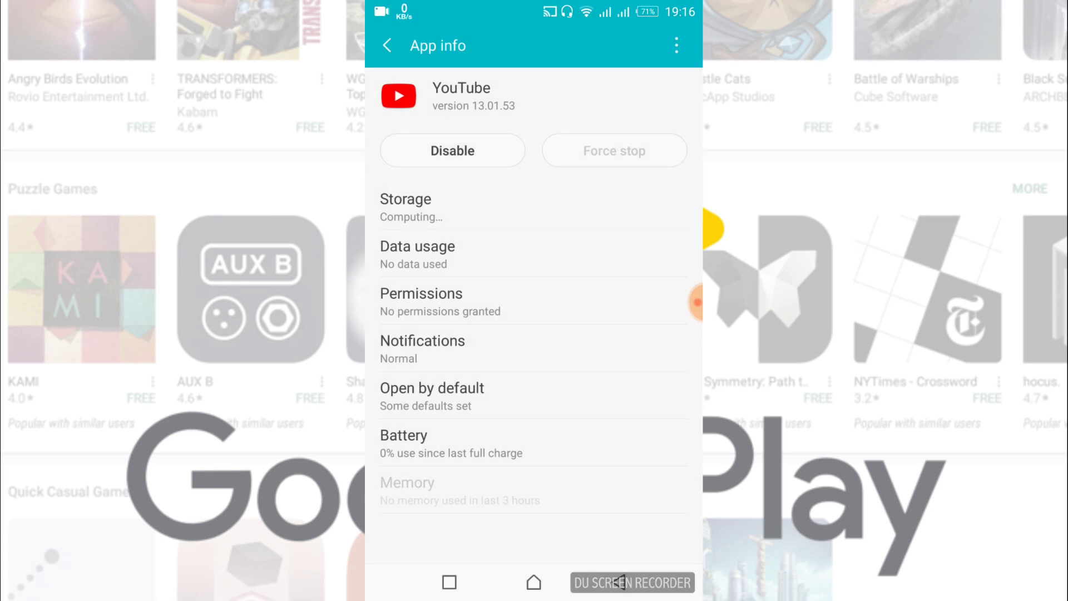
Clear YouTube's stored data to 0.00 B, then leave its app info.
{"action": "left_click", "coordinate": [535, 207]}
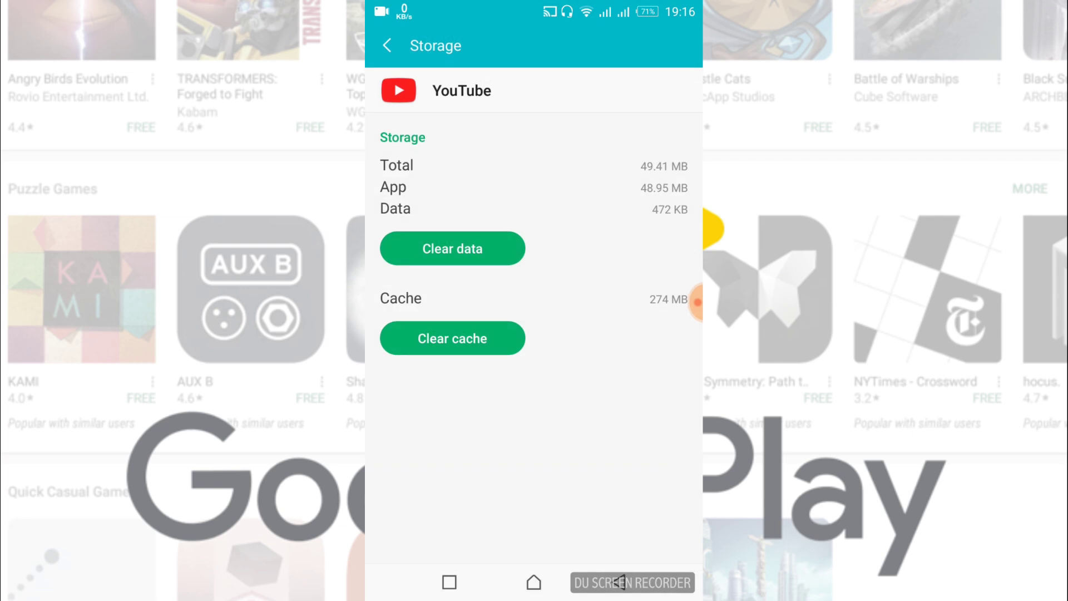
{"action": "left_click", "coordinate": [484, 249]}
{"action": "left_click", "coordinate": [601, 350]}
{"action": "left_click", "coordinate": [388, 47]}
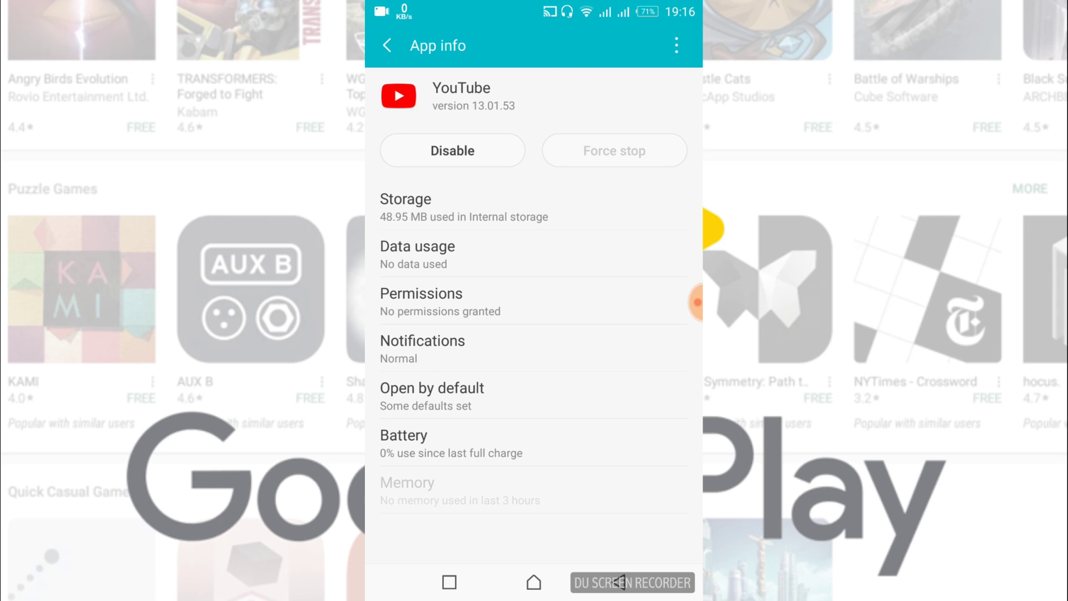
{"action": "left_click", "coordinate": [533, 582]}
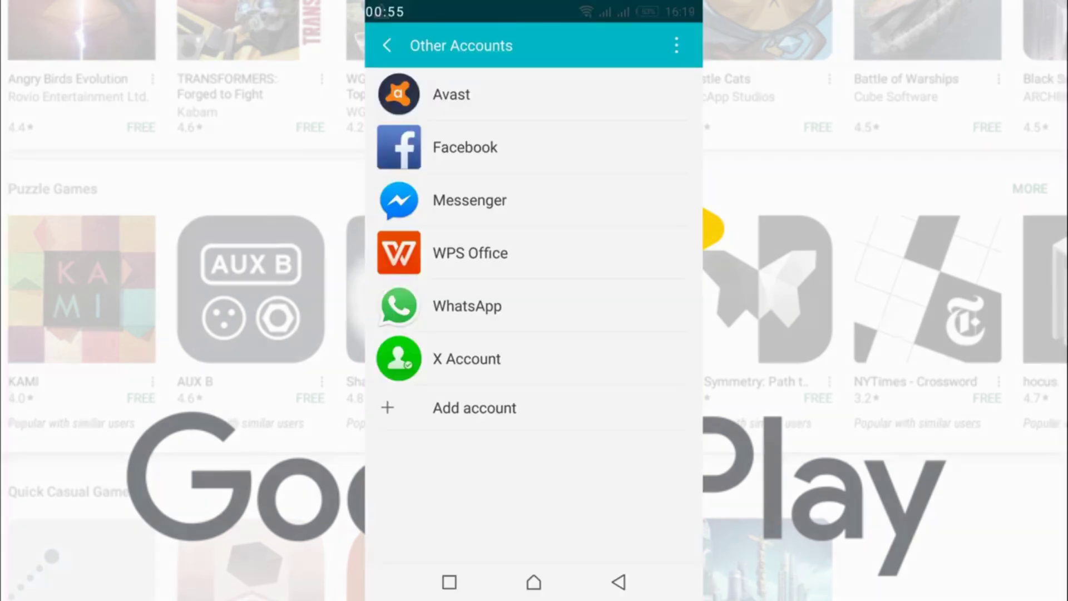
Add an account of type Google to reach the Google sign-in screen.
{"action": "left_click", "coordinate": [475, 408]}
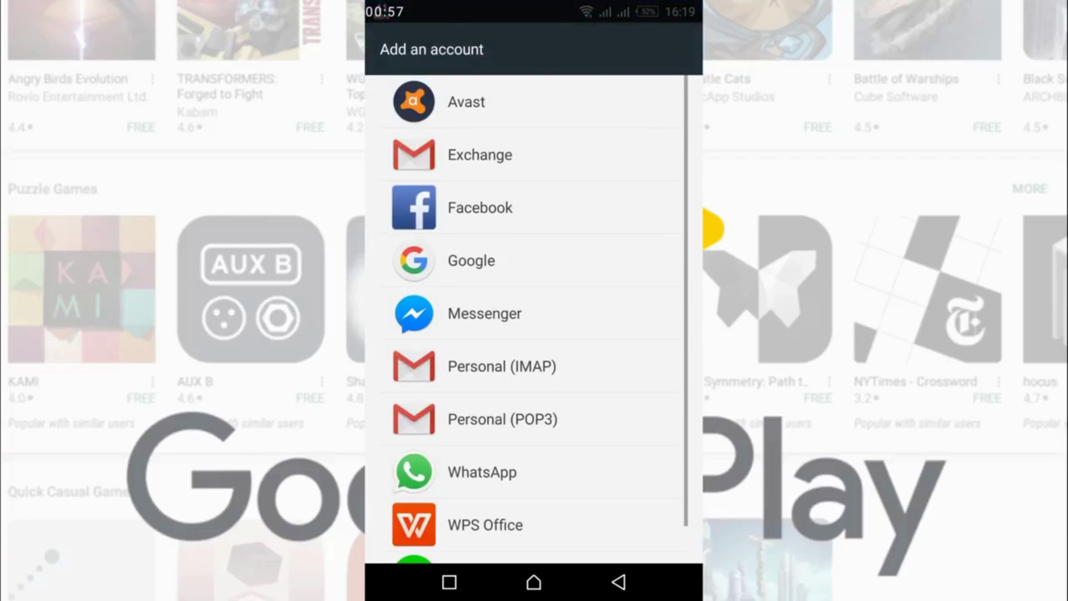
{"action": "left_click", "coordinate": [472, 261]}
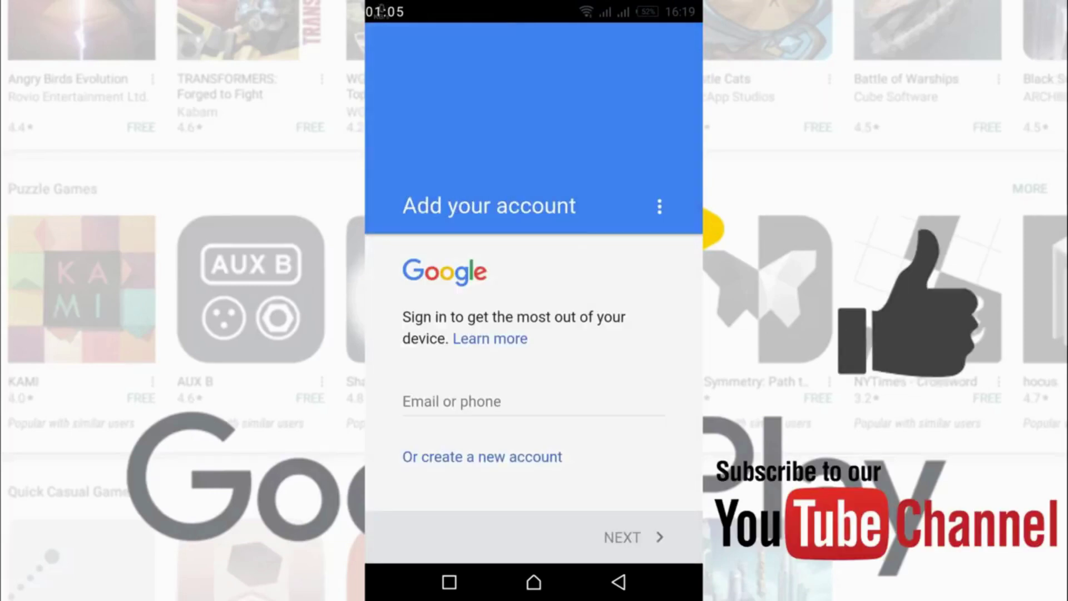
Enter the Gmail address in the Email or phone field and submit it.
{"action": "left_click", "coordinate": [535, 401]}
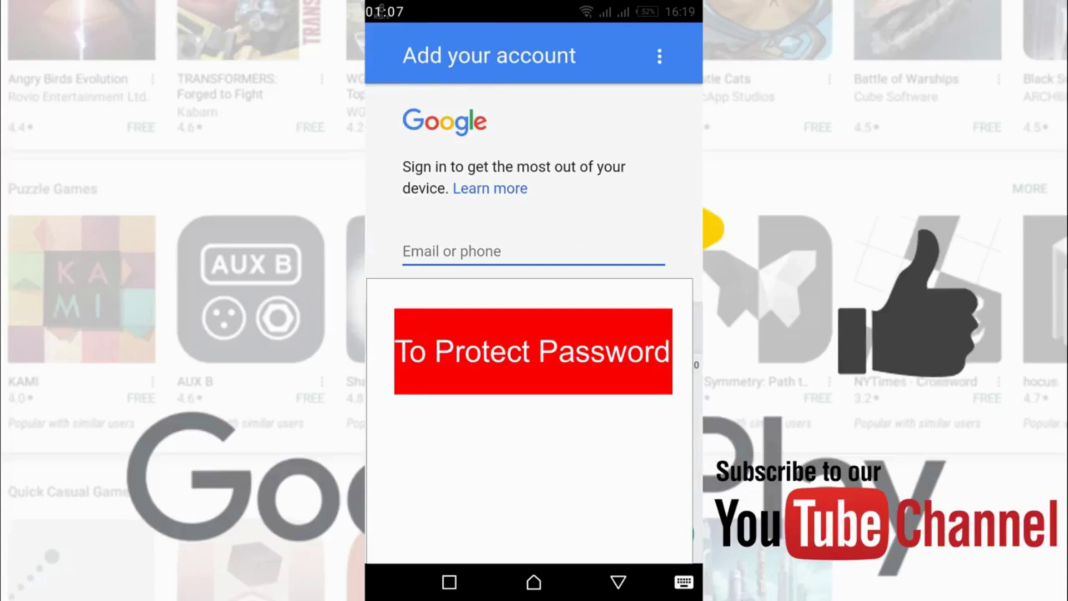
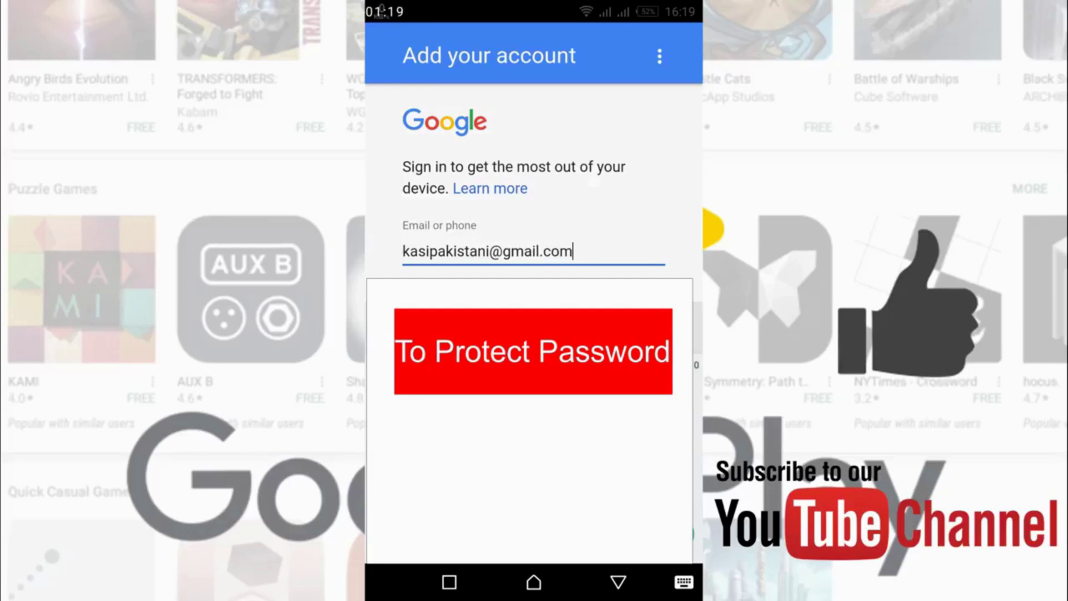
{"action": "key", "text": "Return"}
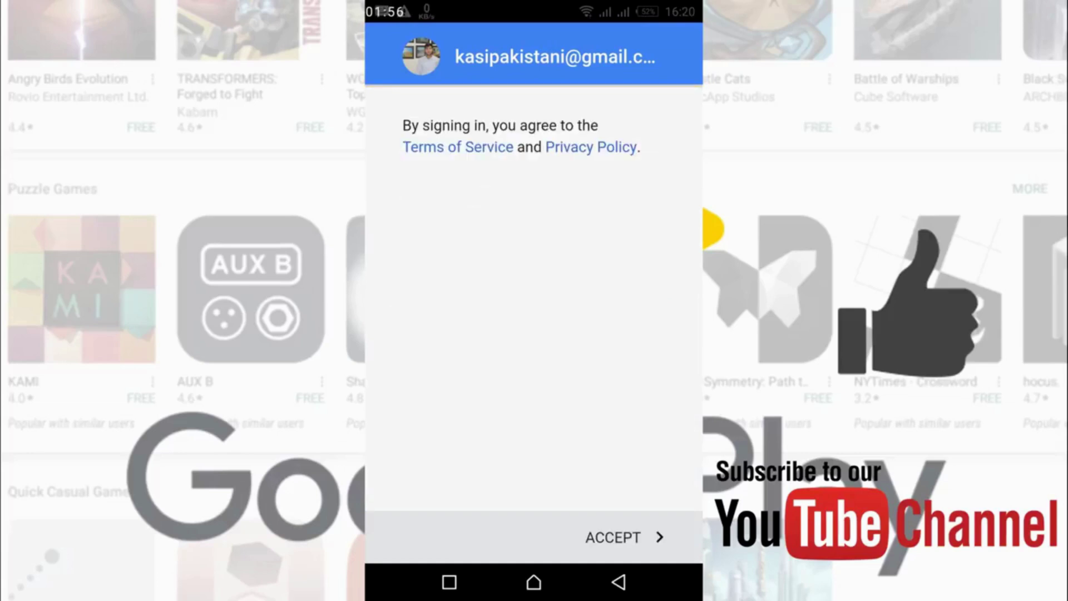
Accept Google's terms, skip payment info, and close Settings from Recents.
{"action": "left_click", "coordinate": [622, 538]}
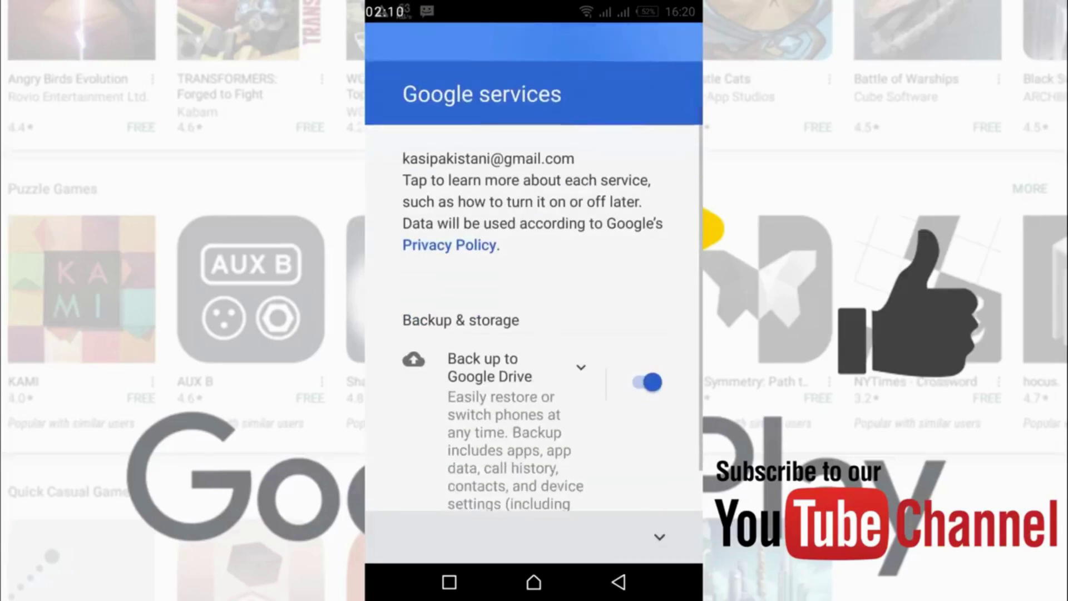
{"action": "scroll", "coordinate": [534, 335], "scroll_direction": "down", "scroll_amount": 3}
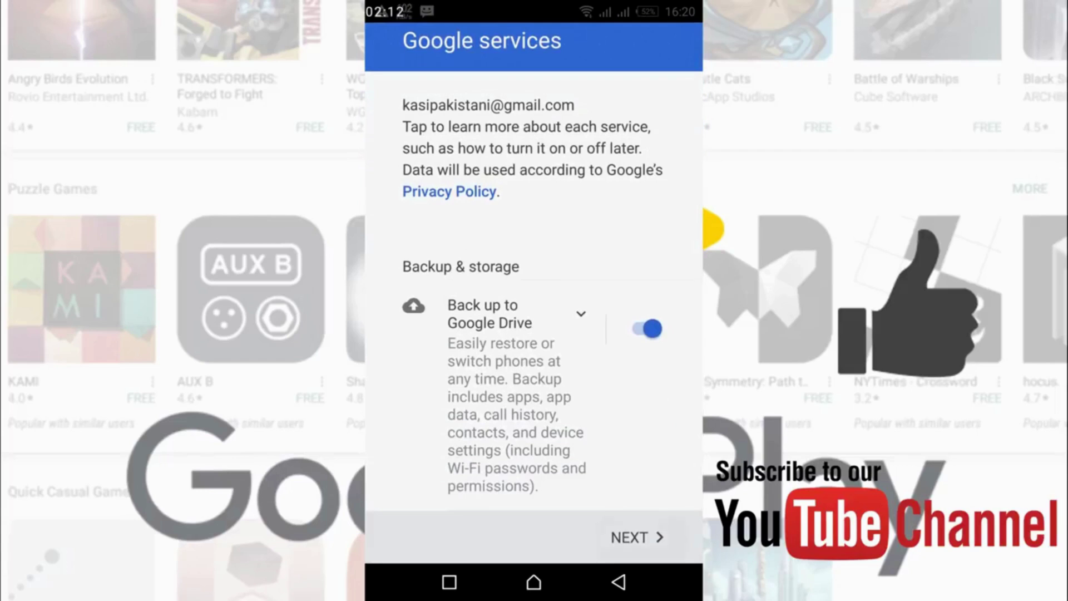
{"action": "left_click", "coordinate": [636, 537]}
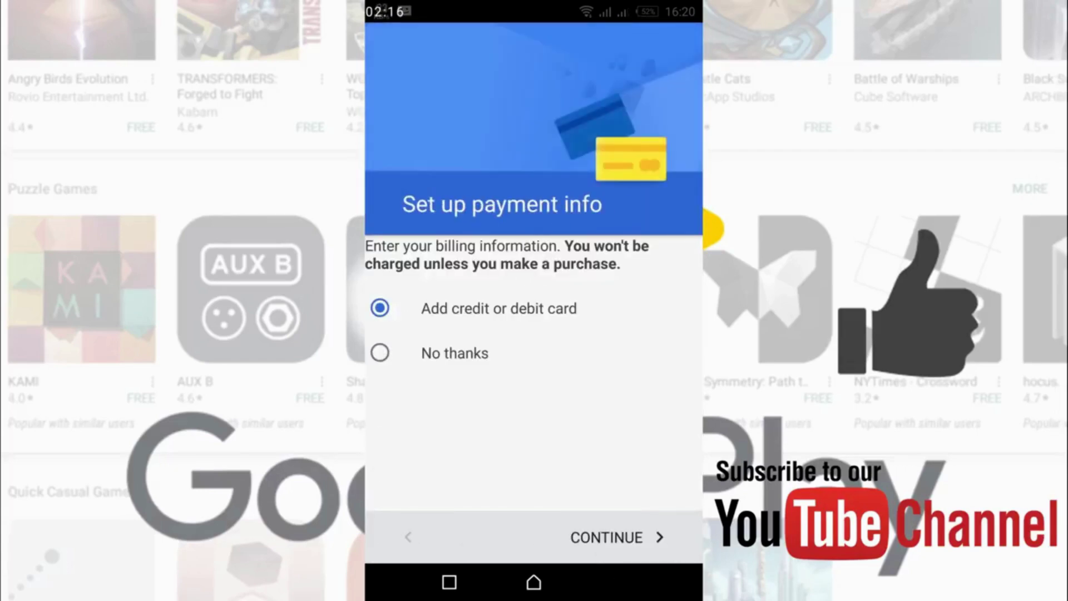
{"action": "left_click", "coordinate": [380, 352]}
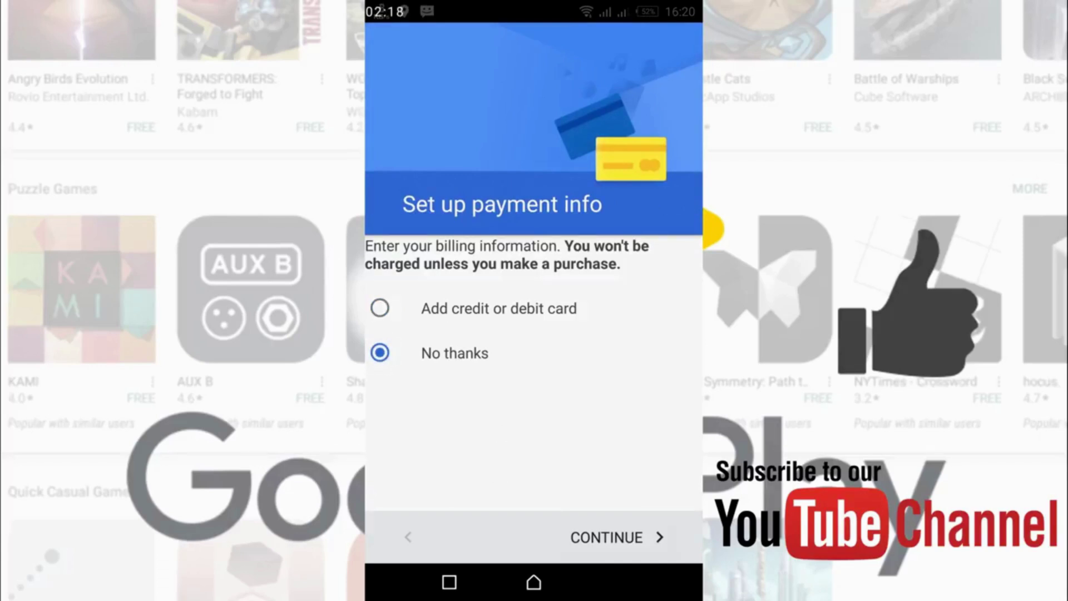
{"action": "left_click", "coordinate": [616, 538]}
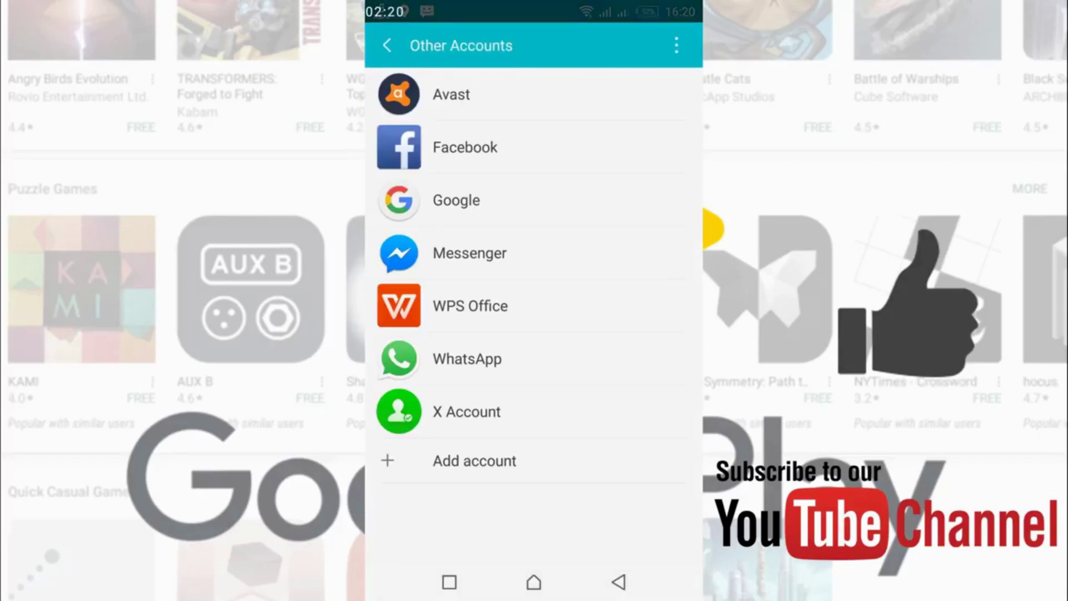
{"action": "left_click", "coordinate": [533, 583]}
{"action": "left_click", "coordinate": [449, 582]}
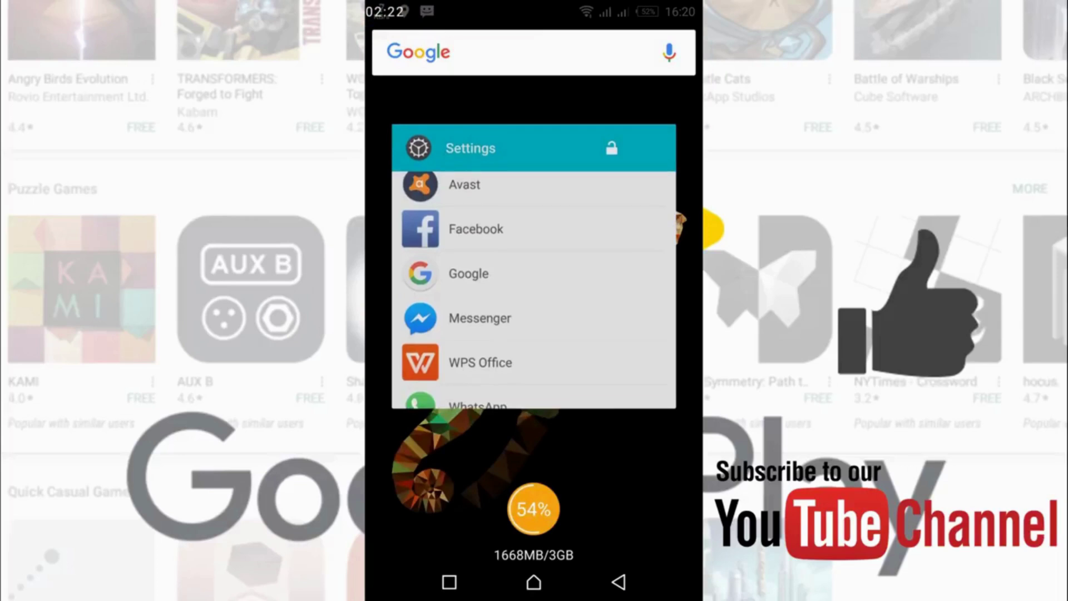